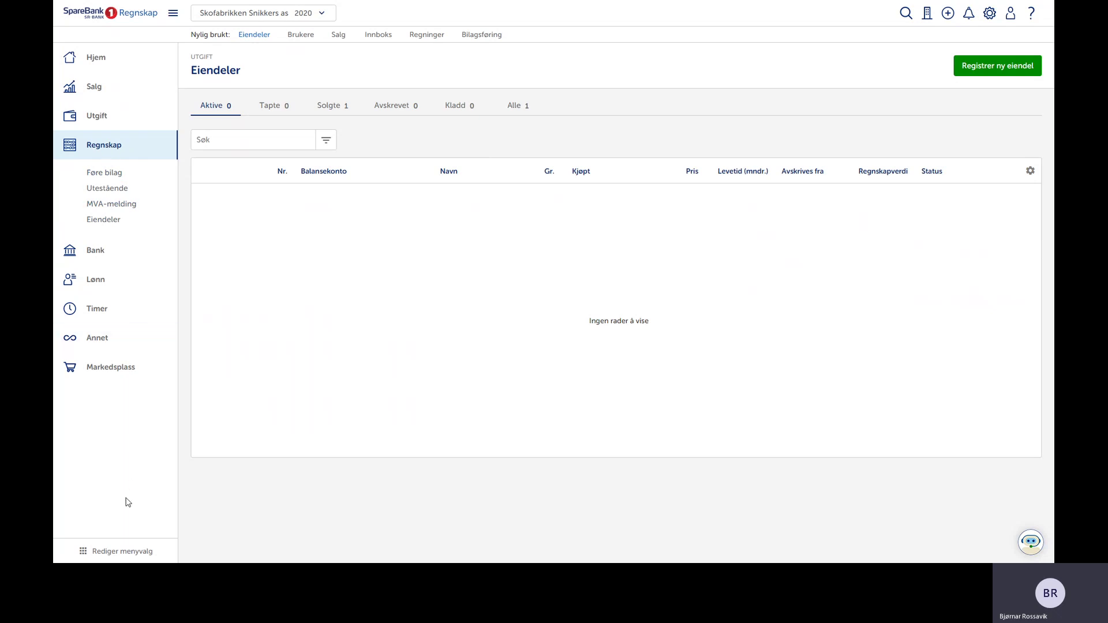
# Step: Check the Eiendeler entry in the menu editor, then close the editor
pyautogui.click(113, 551)
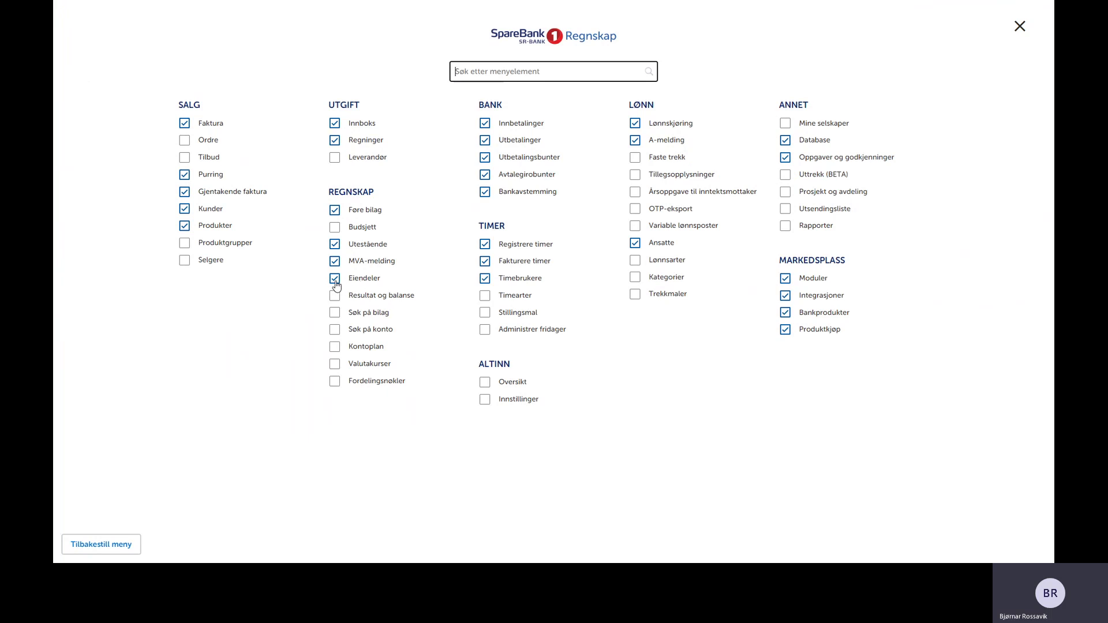
pyautogui.click(1019, 27)
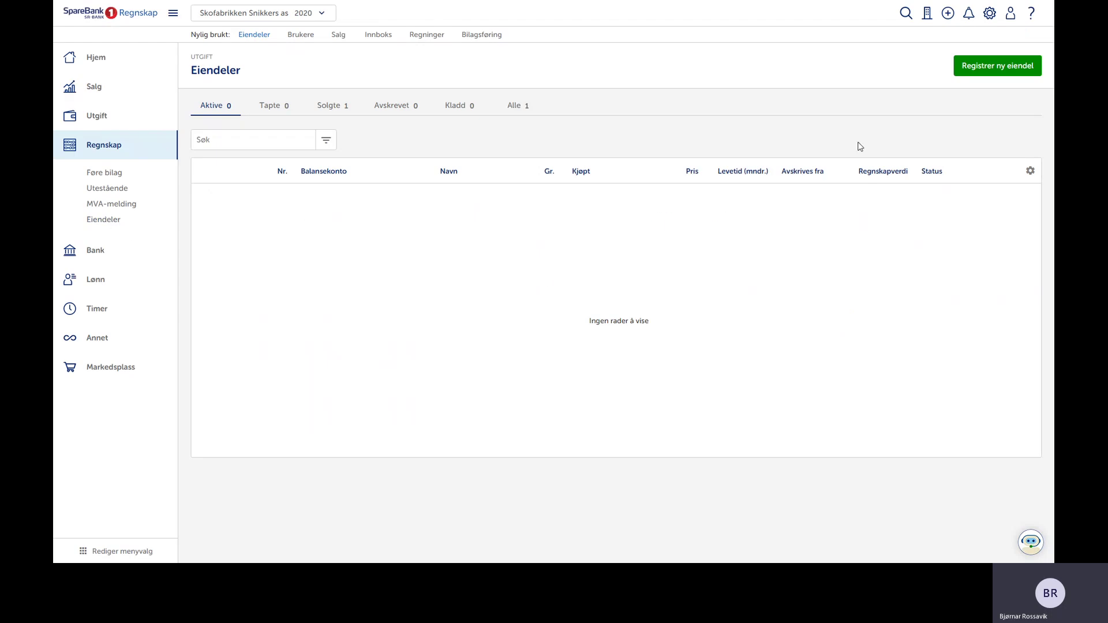
# Step: Start registering a new asset and name it "toyota NN 12345"
pyautogui.click(979, 71)
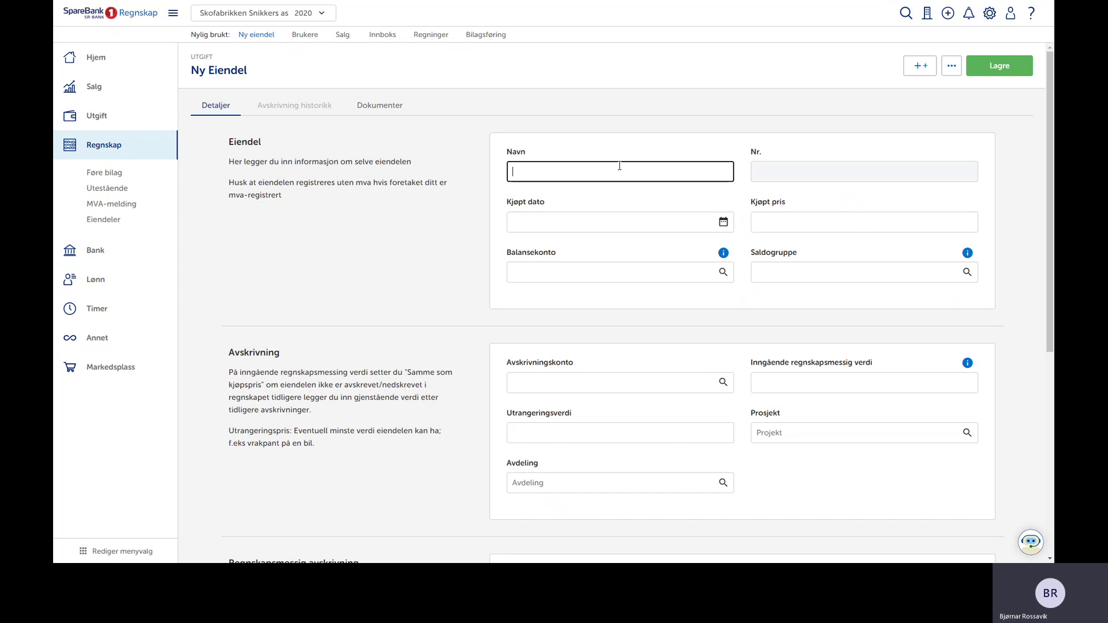
pyautogui.write('toypo')
pyautogui.press('BackSpace')
pyautogui.press('BackSpace')
pyautogui.write('toyota NN 12345')
# Step: Set the asset's purchase date to 03.08.2020 and its purchase price to 150000
pyautogui.click(598, 215)
pyautogui.click(724, 222)
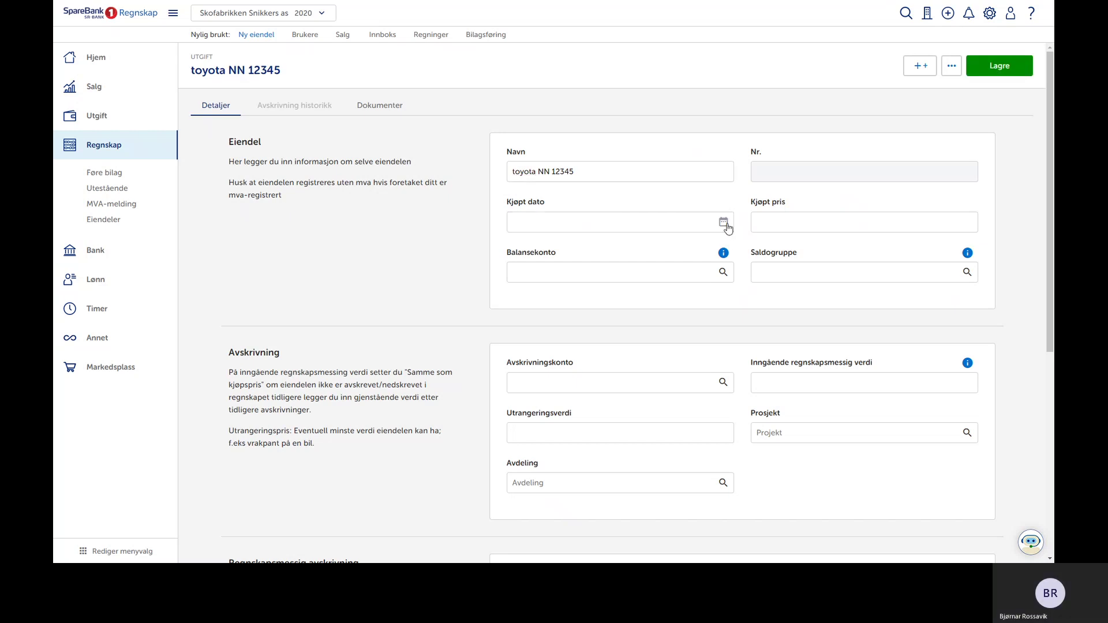
pyautogui.click(723, 222)
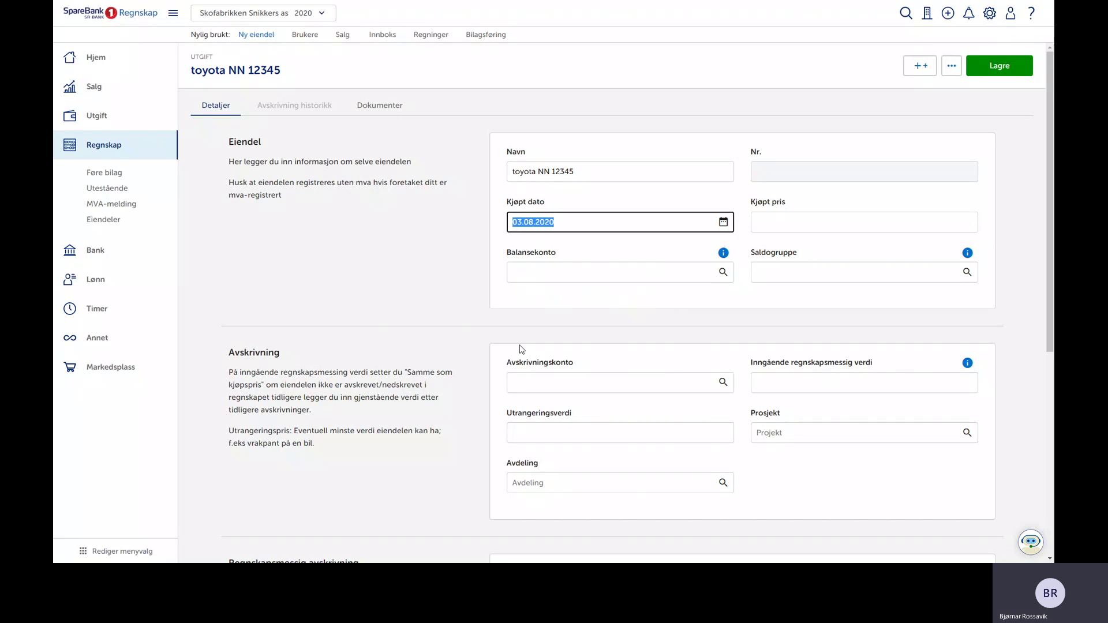
pyautogui.click(797, 224)
pyautogui.write('1')
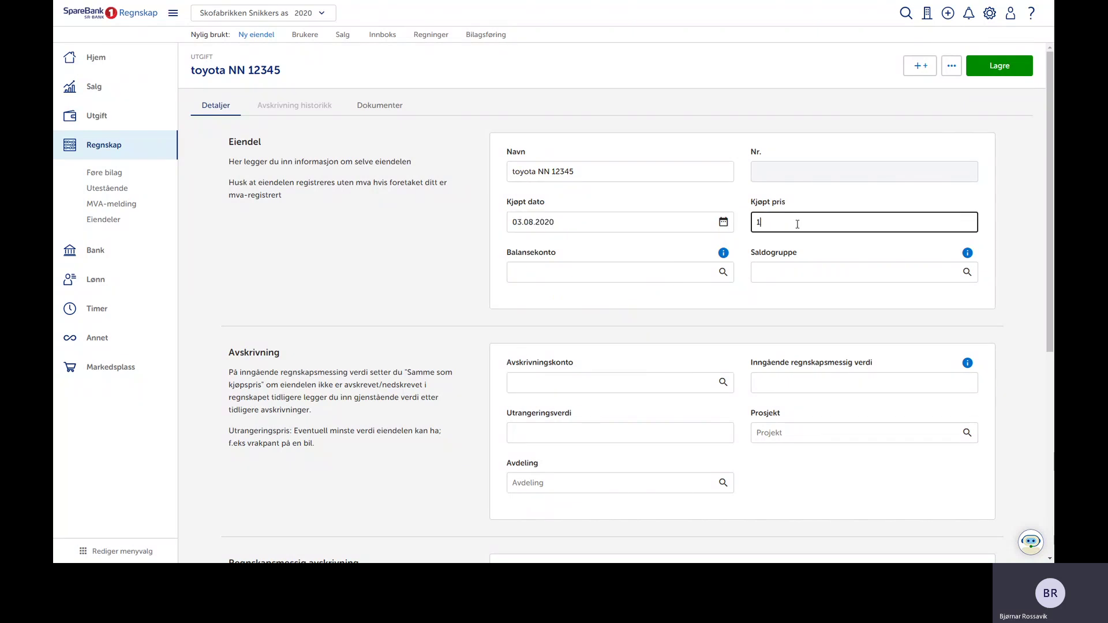
pyautogui.write('50000')
# Step: Assign balance account 1230 Personbiler/stasjonsvogner and accept updating the balance group, depreciation account and lifetime
pyautogui.click(597, 268)
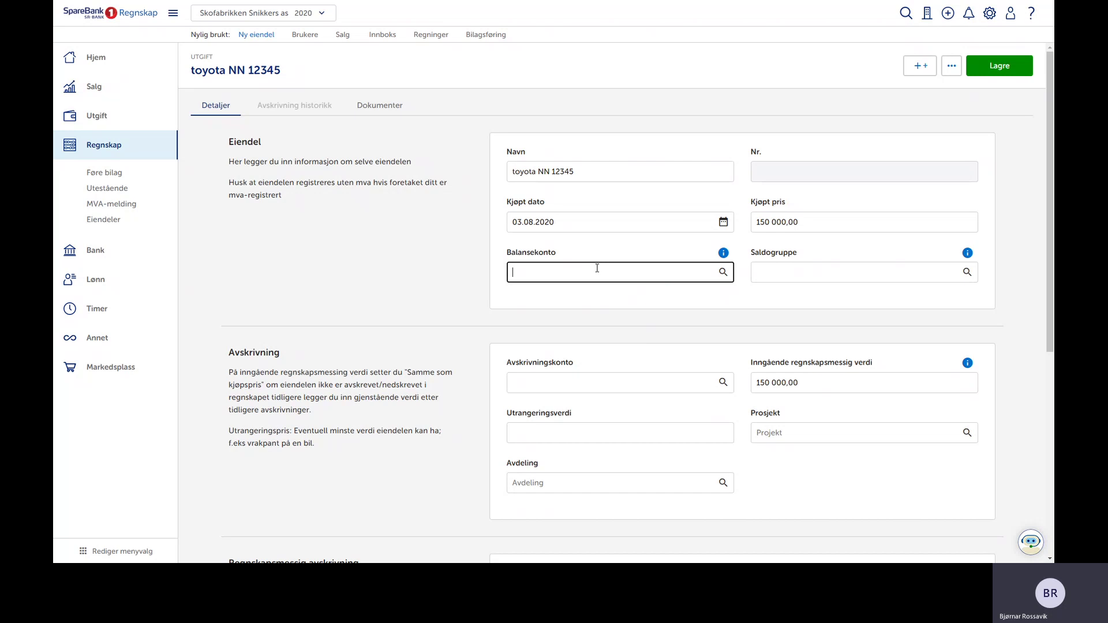
pyautogui.write('bil')
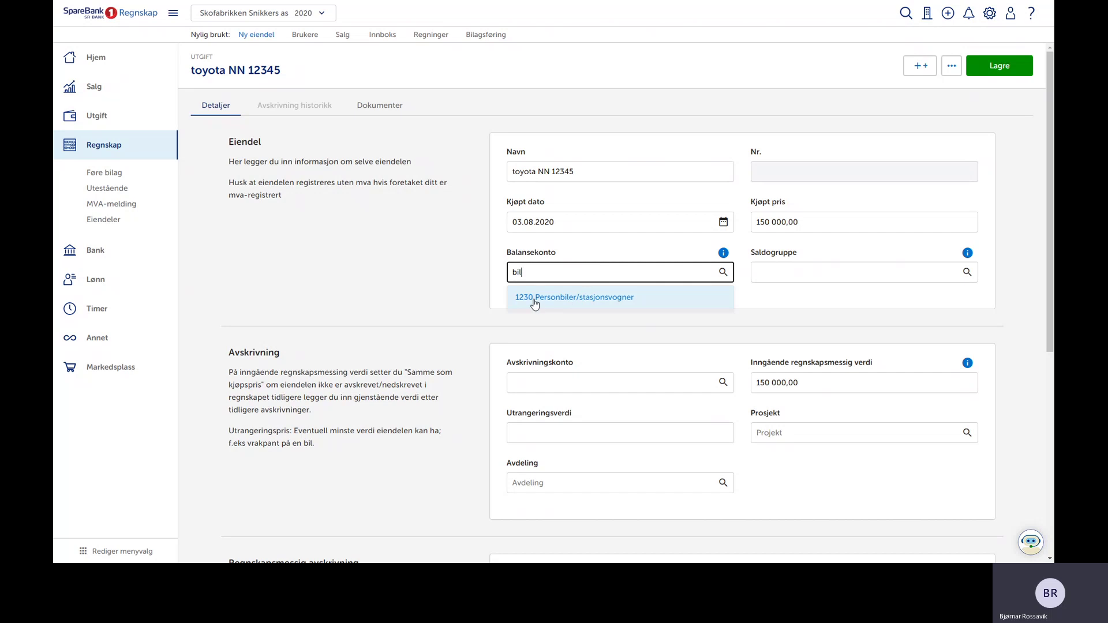
pyautogui.click(564, 300)
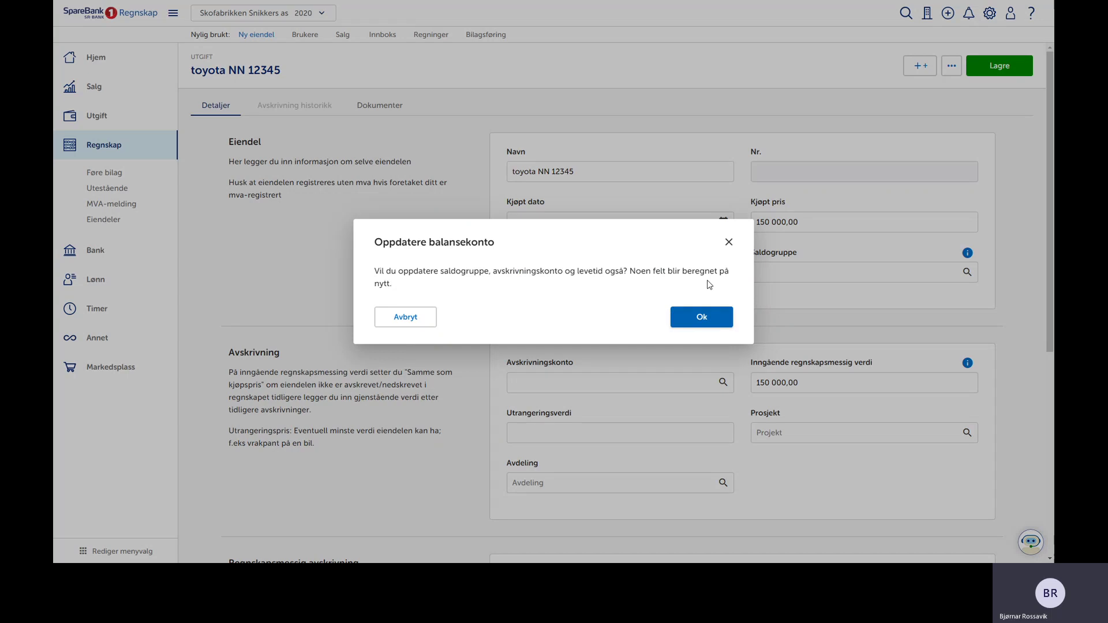
pyautogui.click(707, 320)
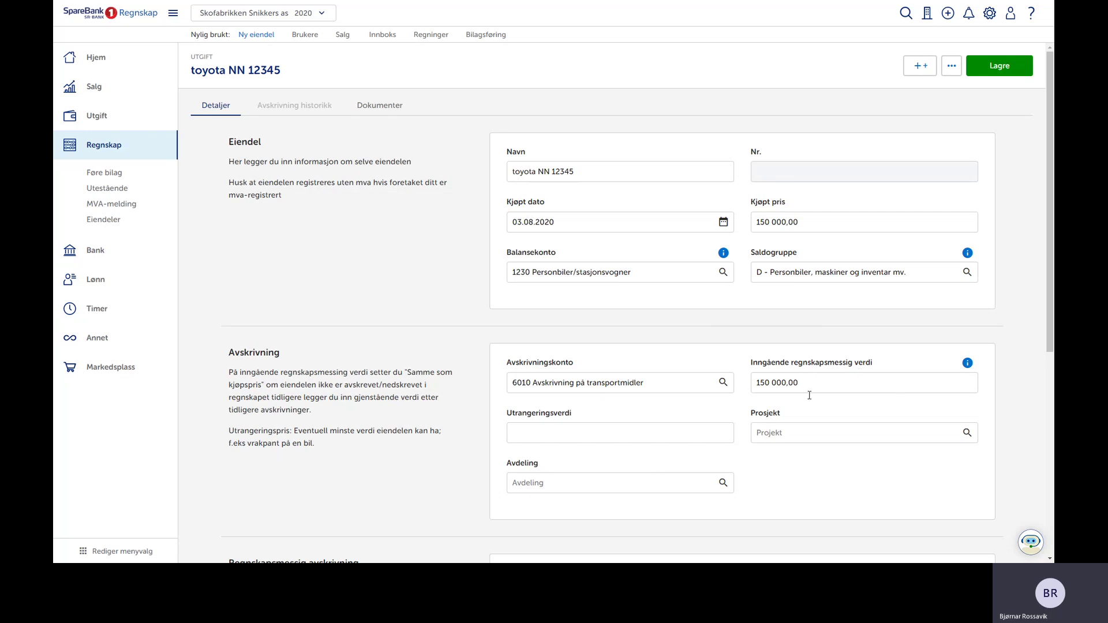
# Step: Set the asset's scrap value (Utrangeringsverdi) to 3000 and enable automatic posting of depreciation in the accounts
pyautogui.click(579, 433)
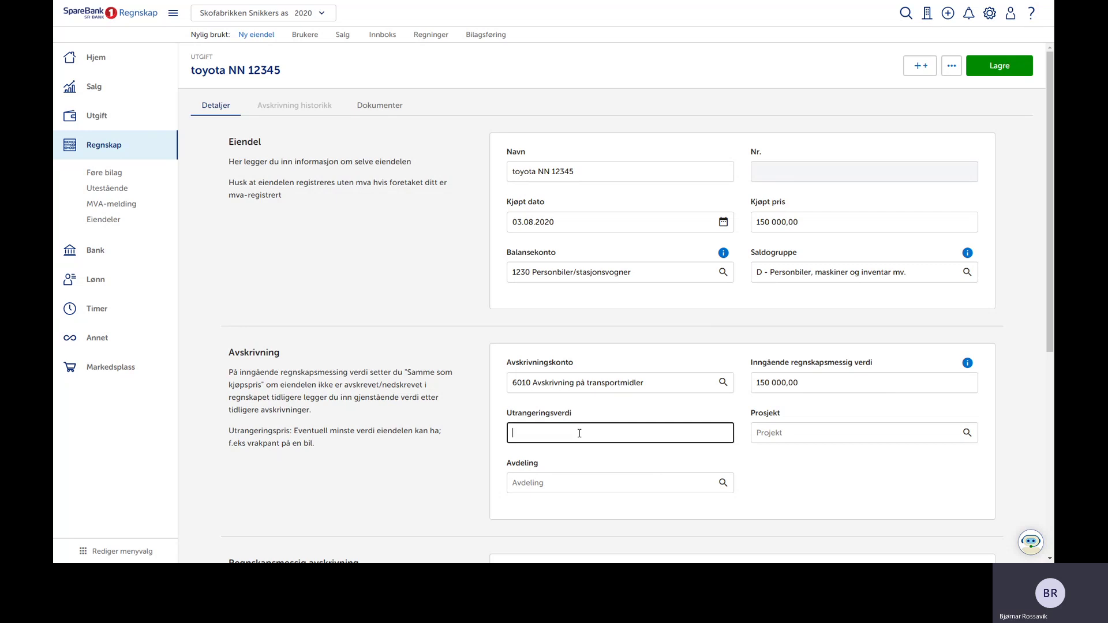
pyautogui.write('3000')
pyautogui.moveTo(1048, 321); pyautogui.dragTo(1044, 420)
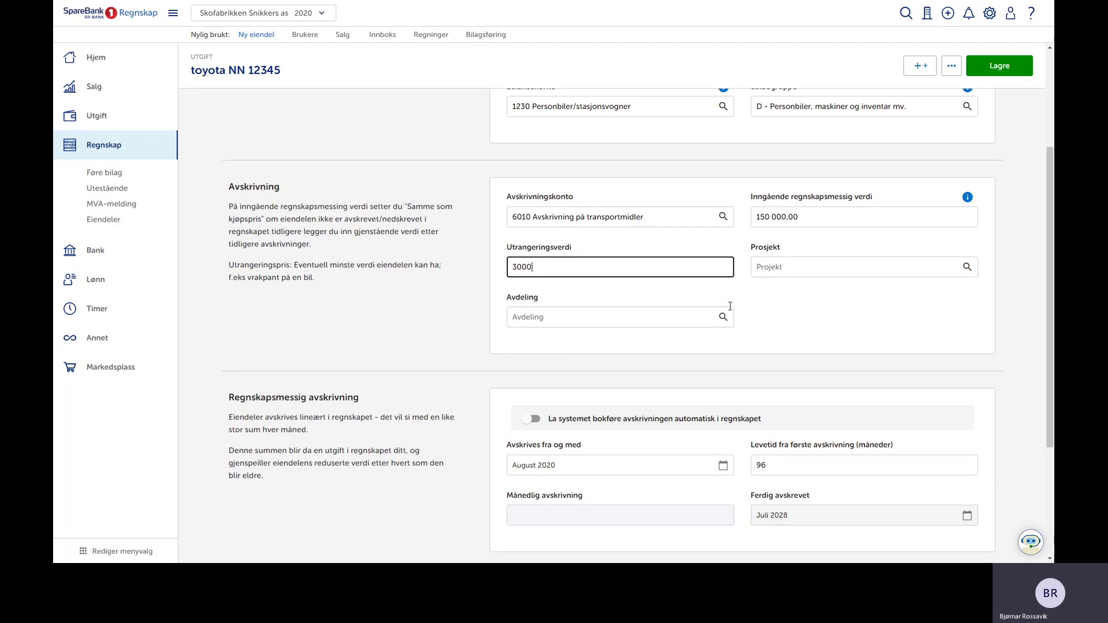
pyautogui.moveTo(1050, 261); pyautogui.dragTo(1053, 339)
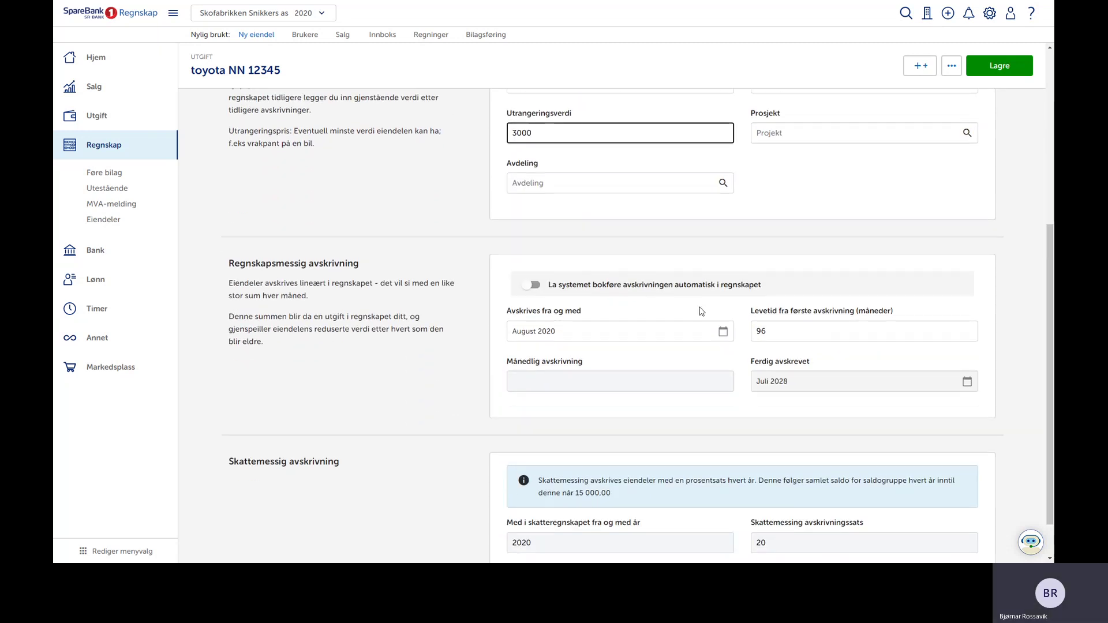
pyautogui.click(534, 288)
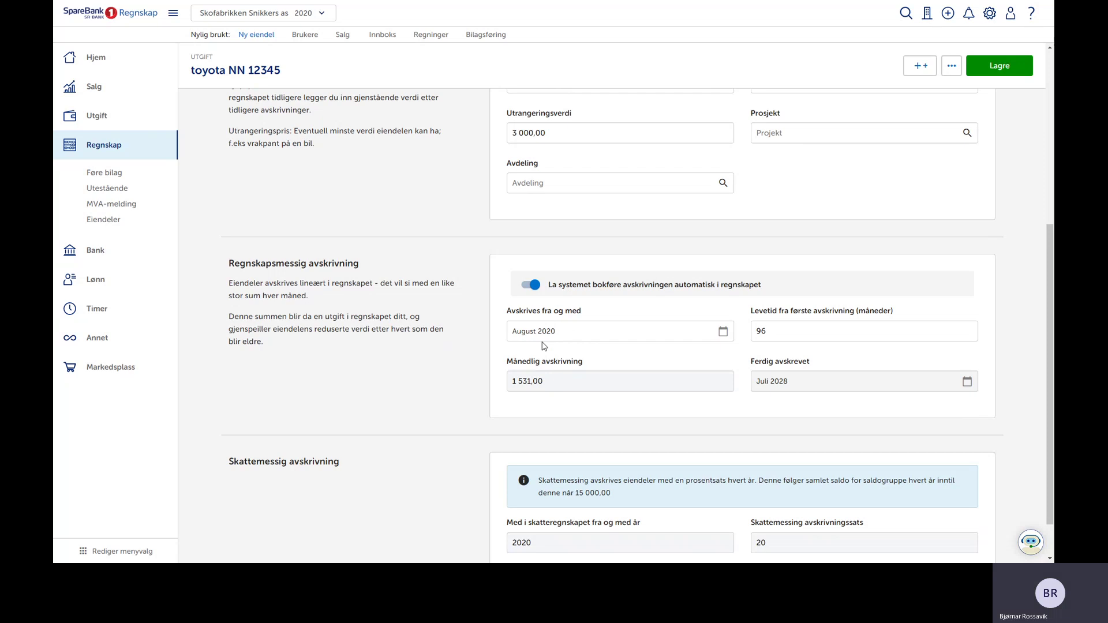
# Step: Set the asset's lifetime from first depreciation to 60 months
pyautogui.click(782, 333)
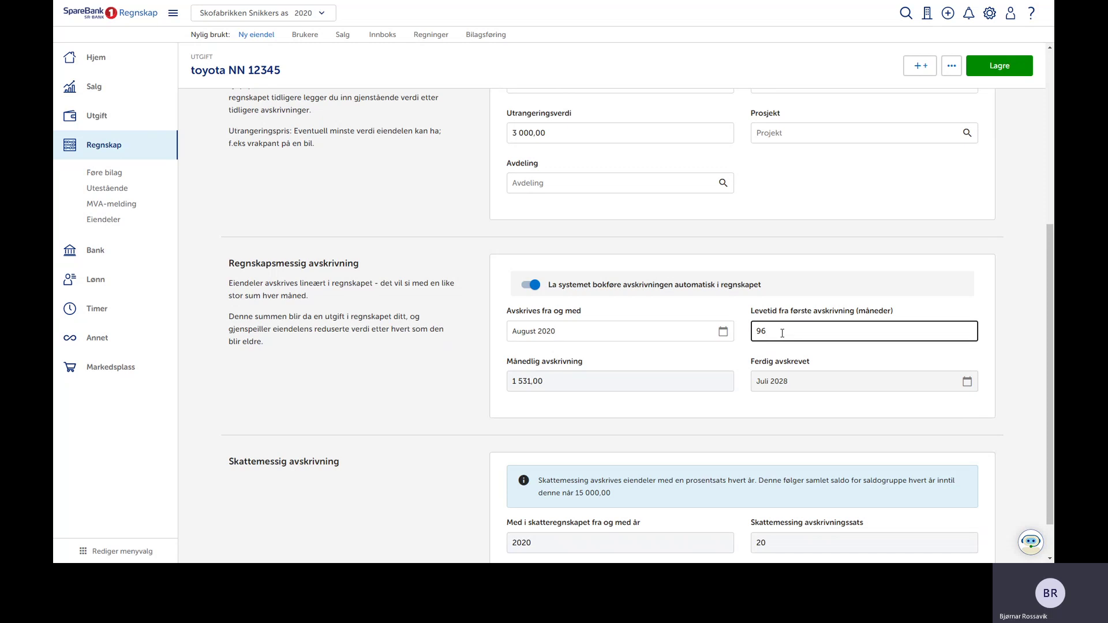
pyautogui.press('BackSpace')
pyautogui.press('BackSpace')
pyautogui.write('6+')
pyautogui.write('0')
pyautogui.press('Tab')
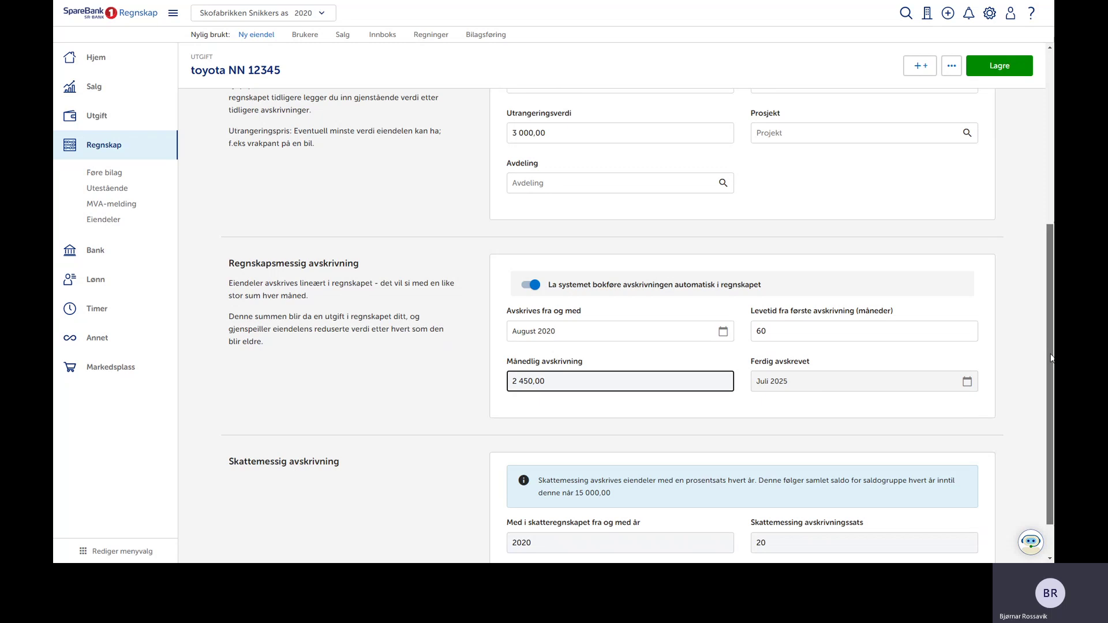
# Step: Review the tax depreciation details and open the new asset's documents (Dokumenter)
pyautogui.scroll(-1, 1050, 357)
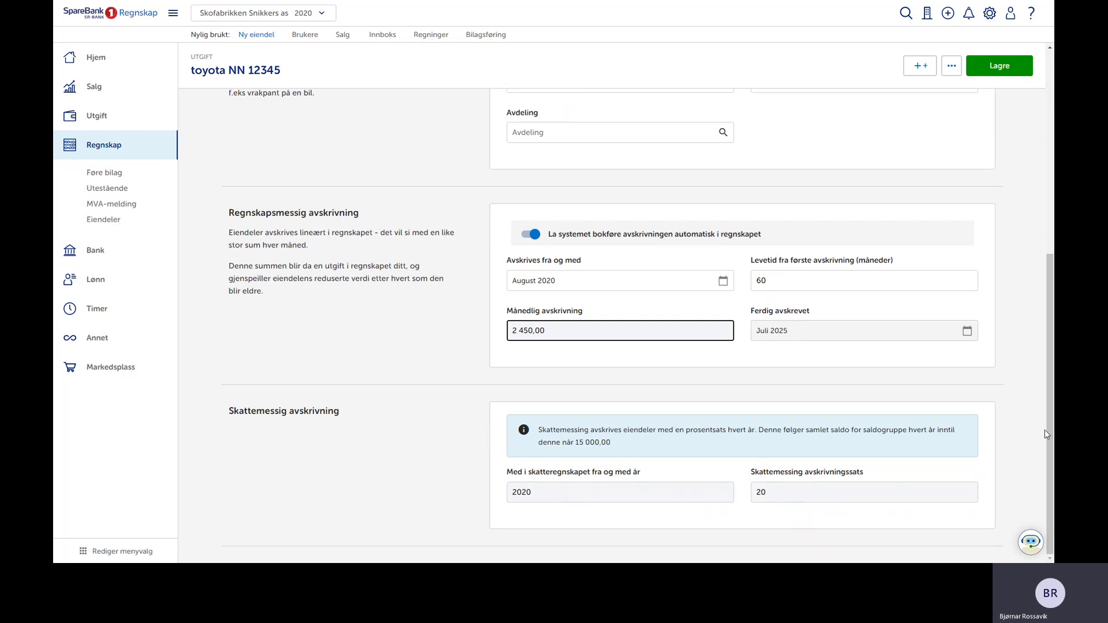
pyautogui.moveTo(1048, 429); pyautogui.dragTo(1052, 219)
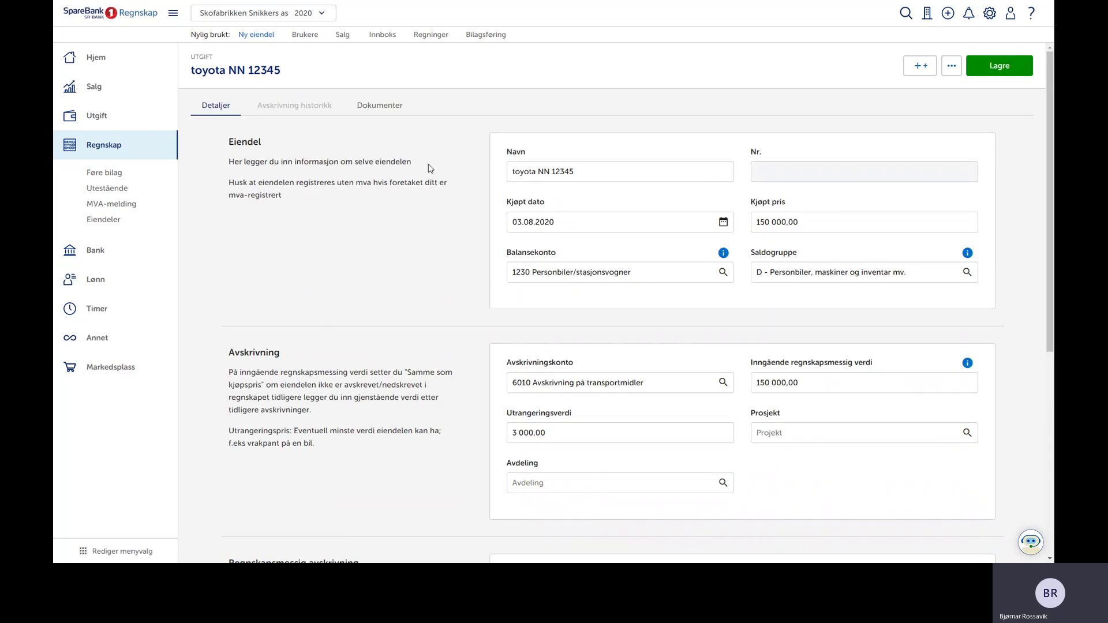
pyautogui.click(383, 105)
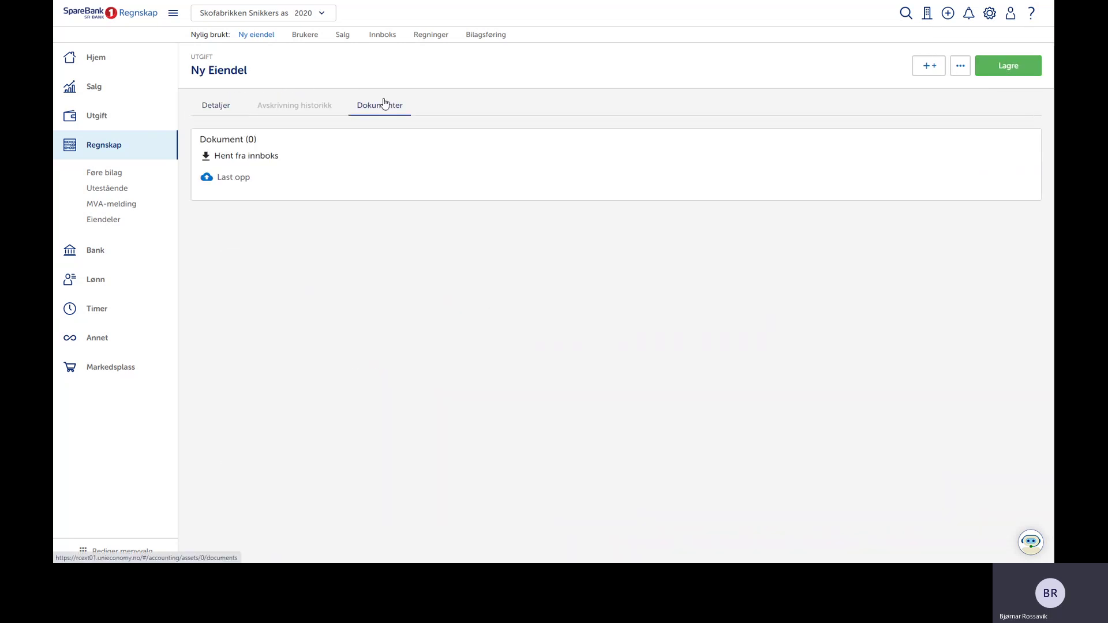